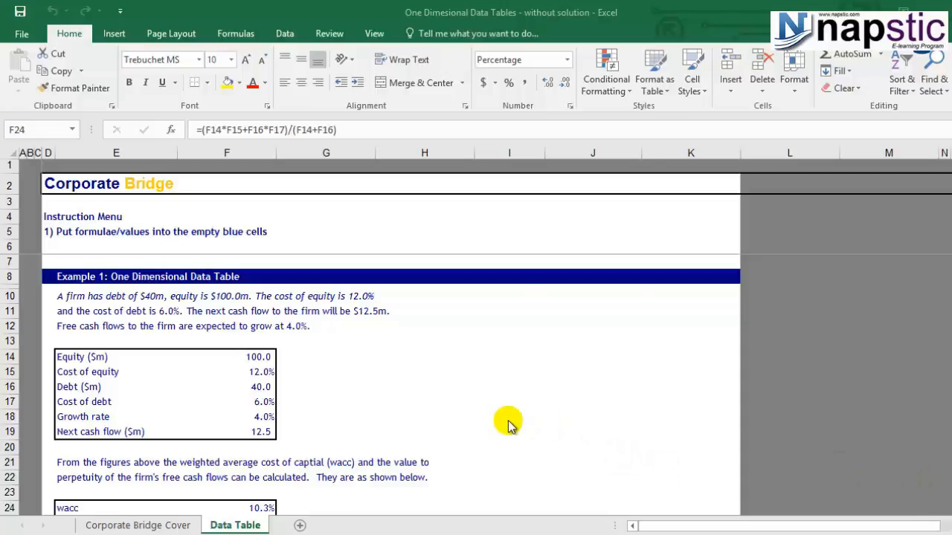
pyautogui.scroll(-2, 510, 429)
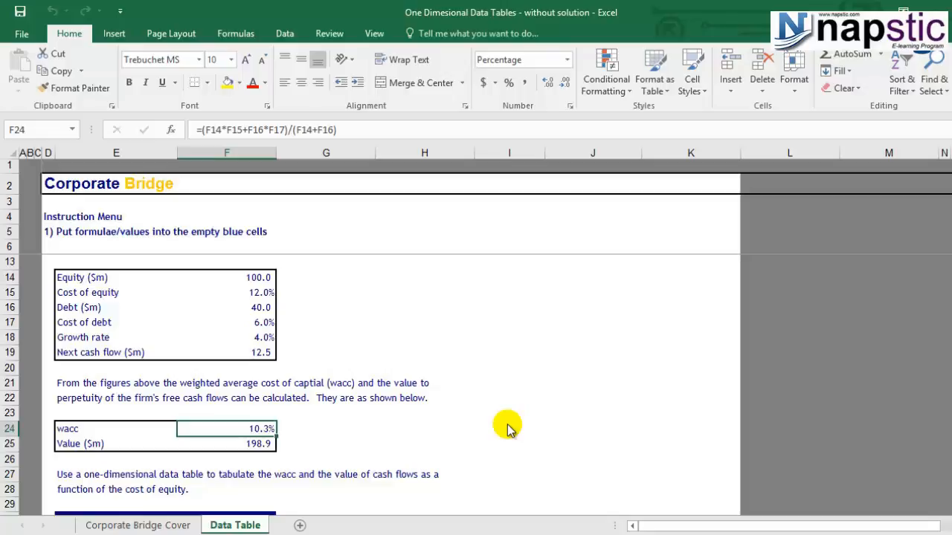
pyautogui.click(382, 445)
pyautogui.scroll(-4, 343, 387)
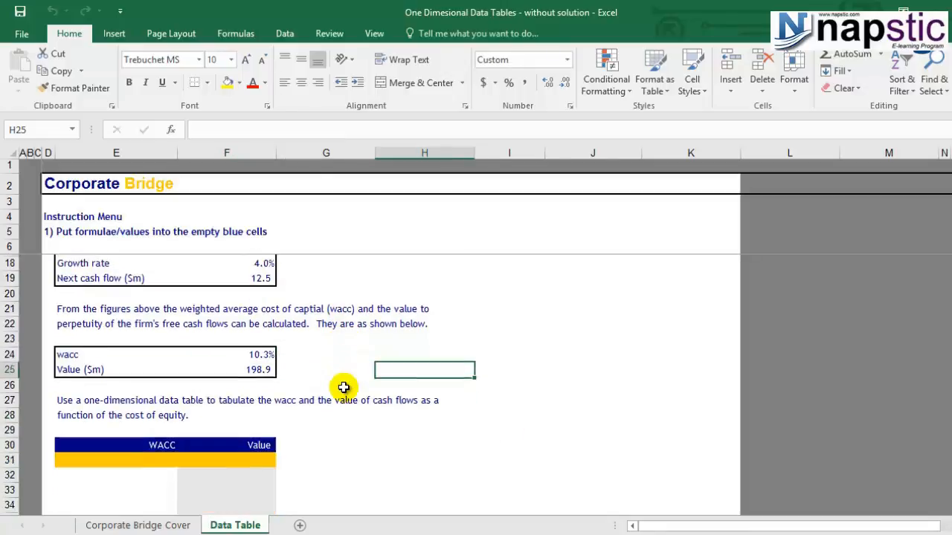
pyautogui.scroll(6, 342, 386)
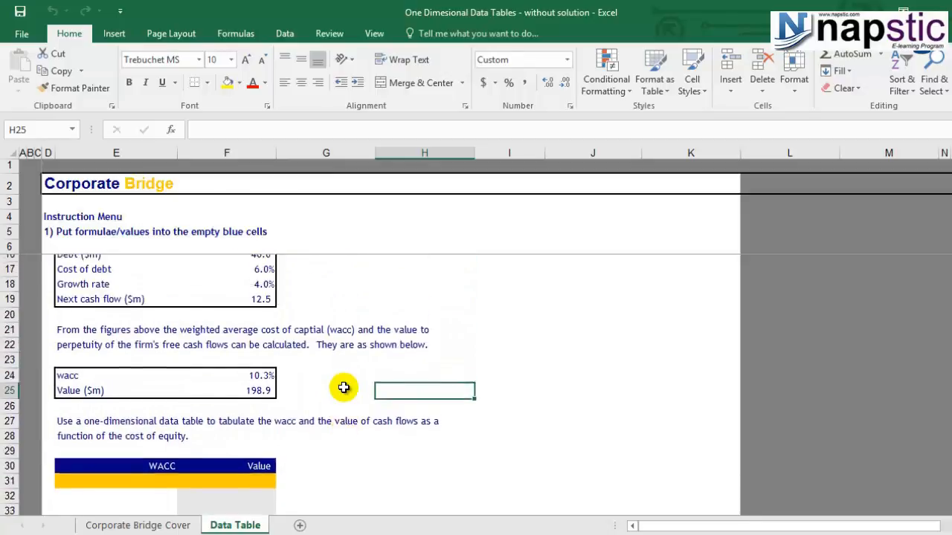
pyautogui.scroll(-2, 343, 386)
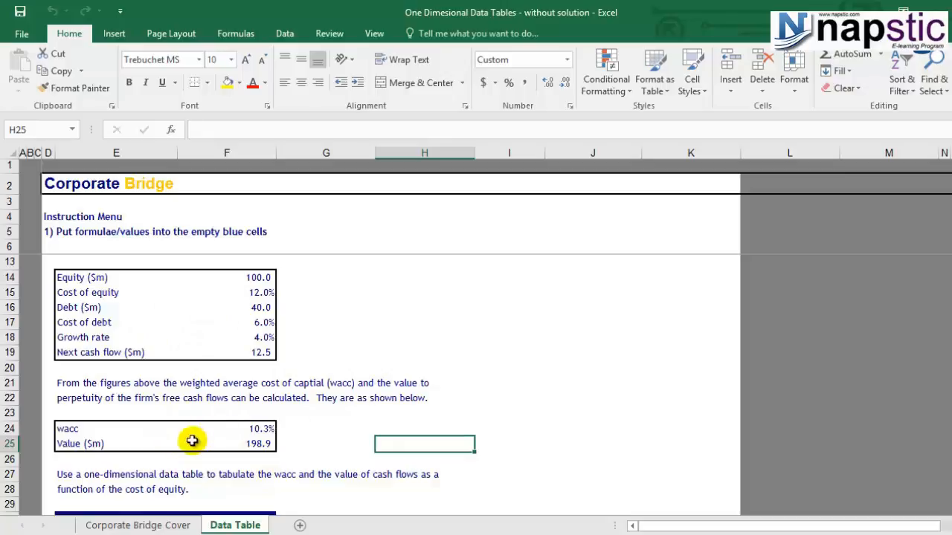
# Inspect the formulas behind the wacc and Value ($m) cells and the input cells they reference.
pyautogui.click(85, 444)
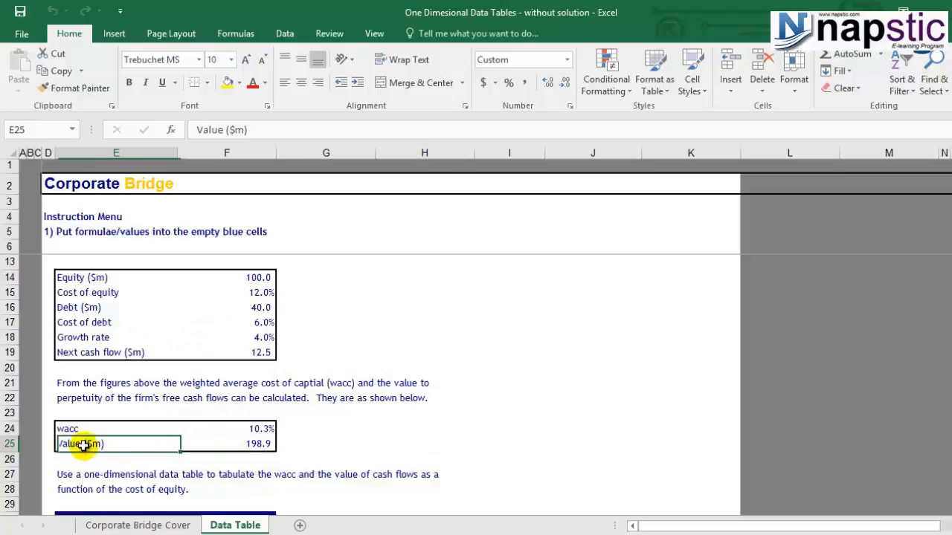
pyautogui.click(248, 443)
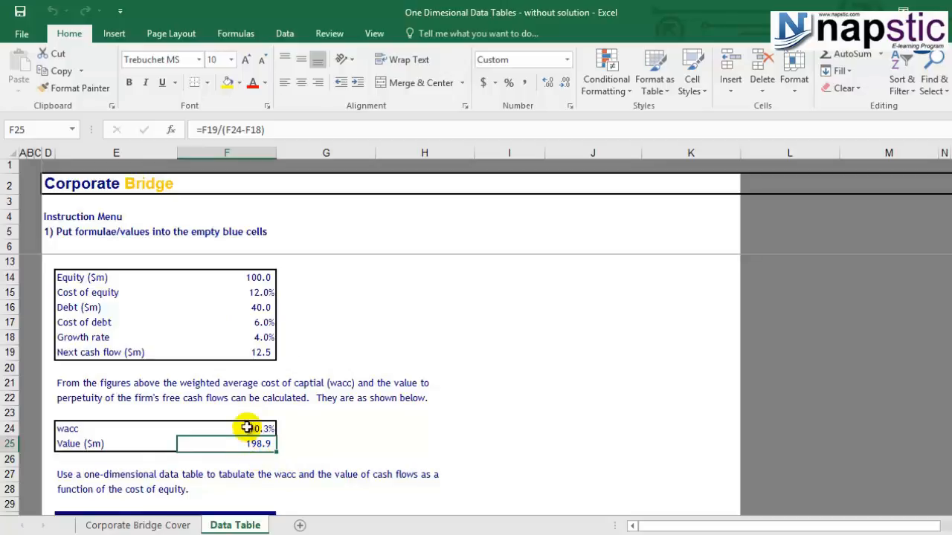
pyautogui.click(247, 427)
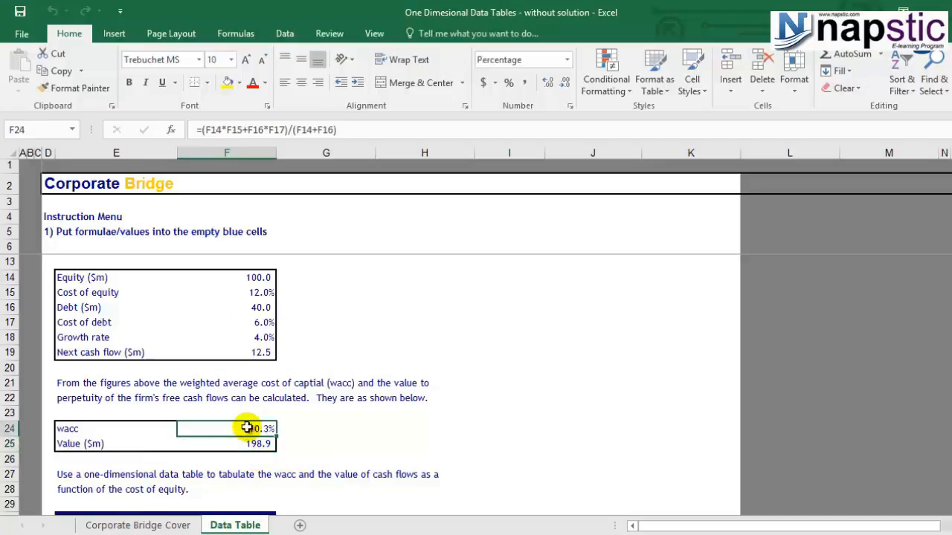
pyautogui.click(255, 340)
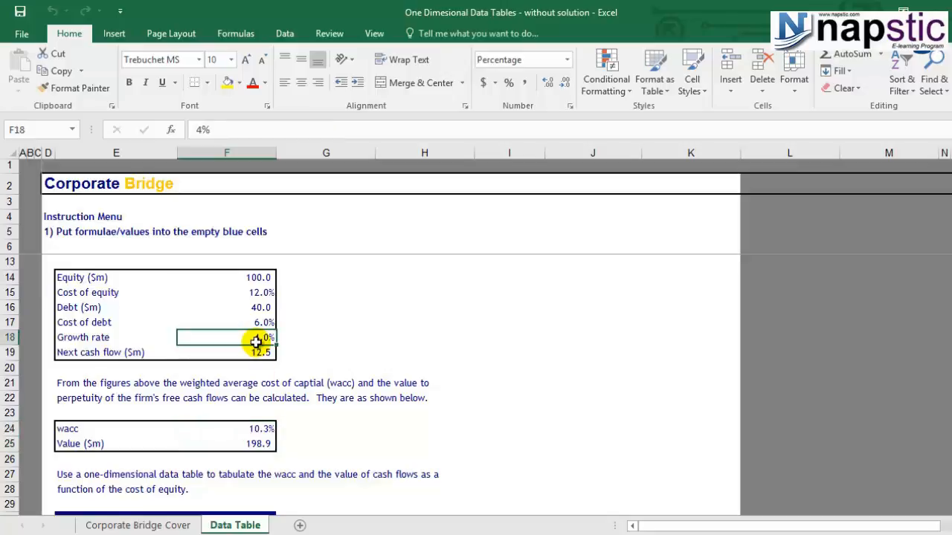
pyautogui.click(255, 358)
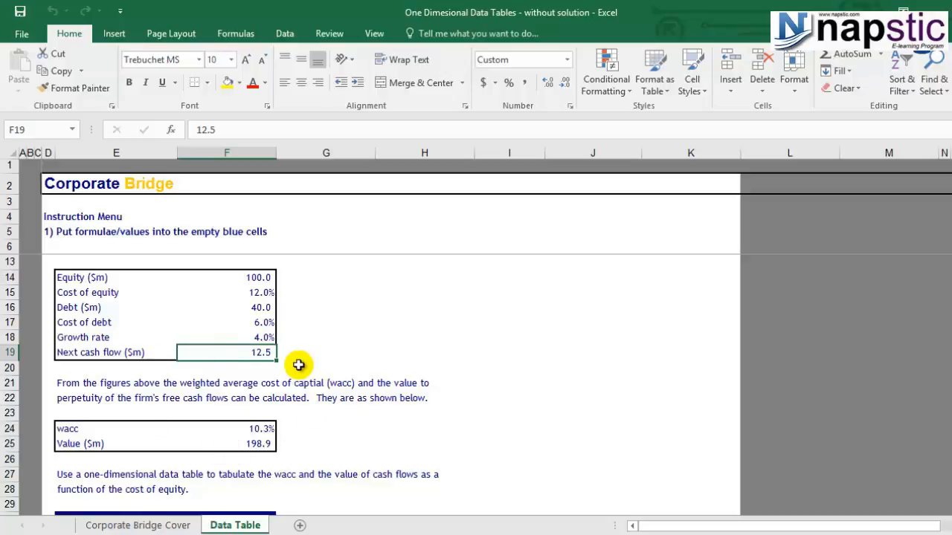
pyautogui.click(258, 443)
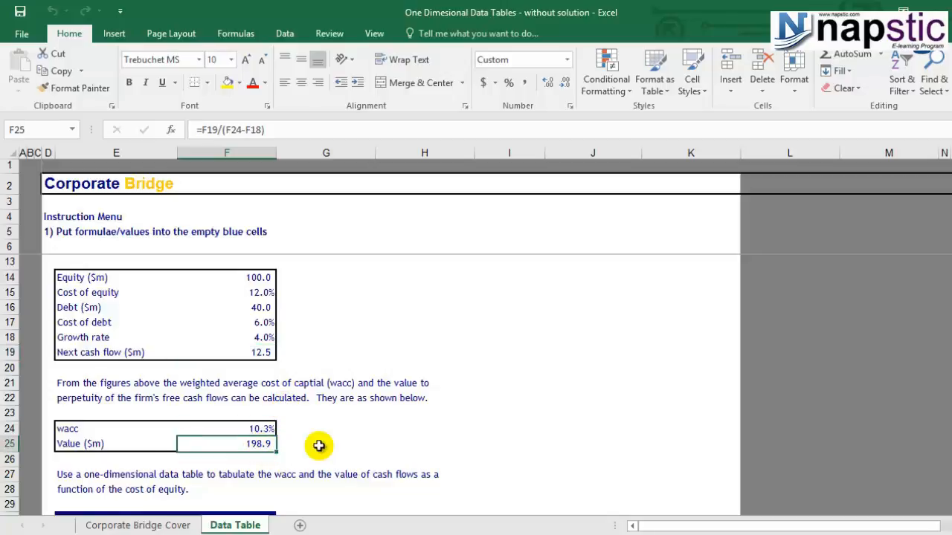
pyautogui.click(249, 429)
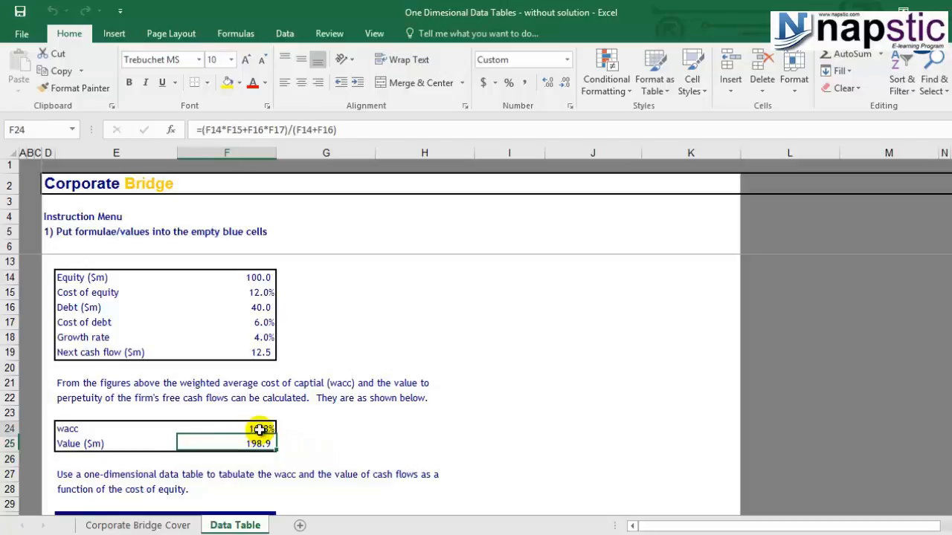
pyautogui.click(253, 352)
pyautogui.click(256, 337)
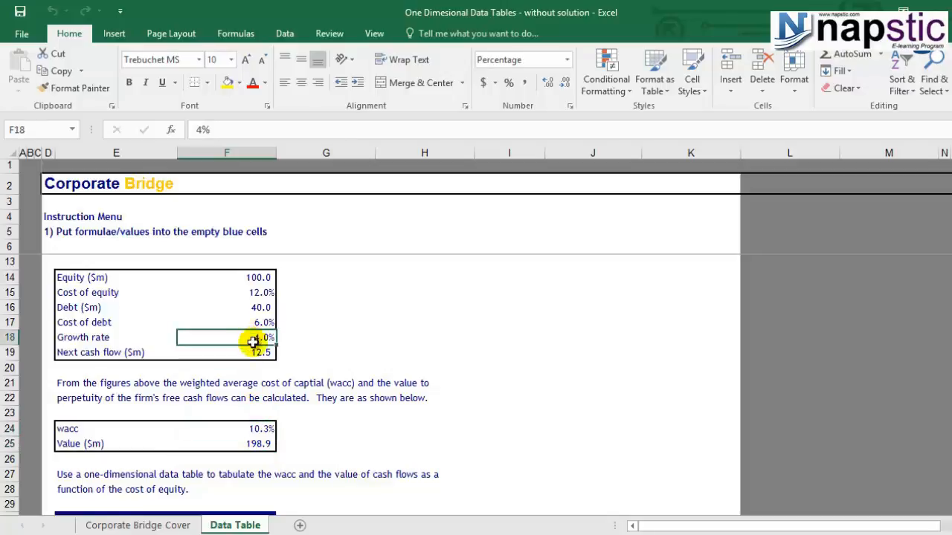
pyautogui.click(254, 352)
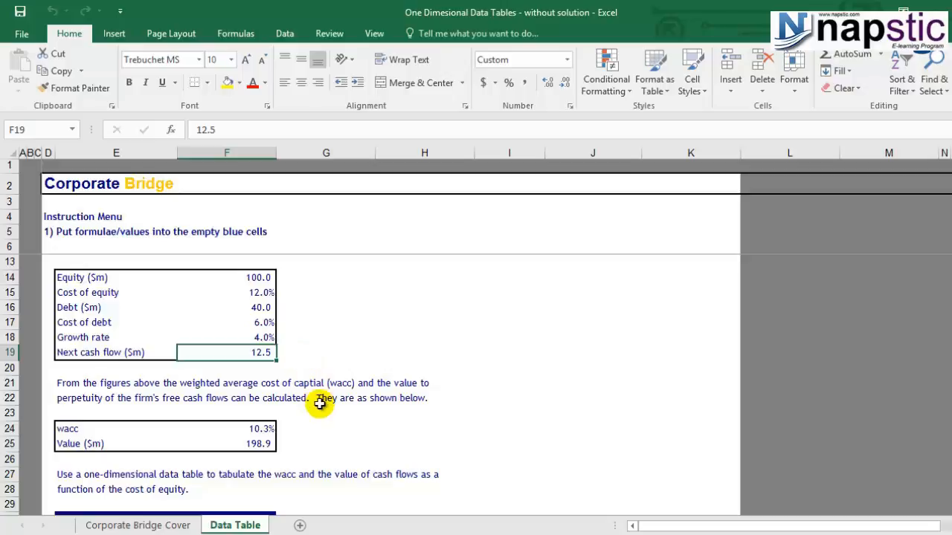
pyautogui.click(263, 431)
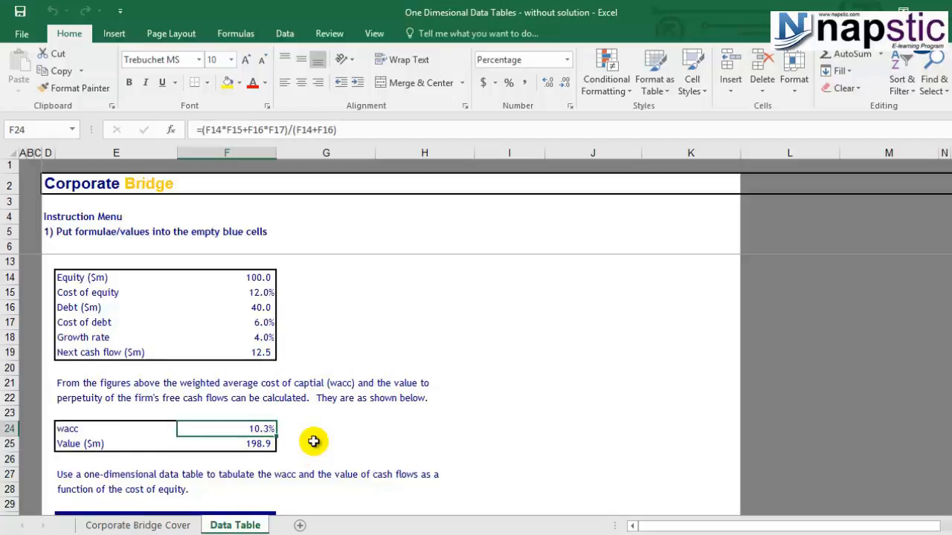
pyautogui.scroll(-2, 314, 441)
pyautogui.scroll(1, 314, 441)
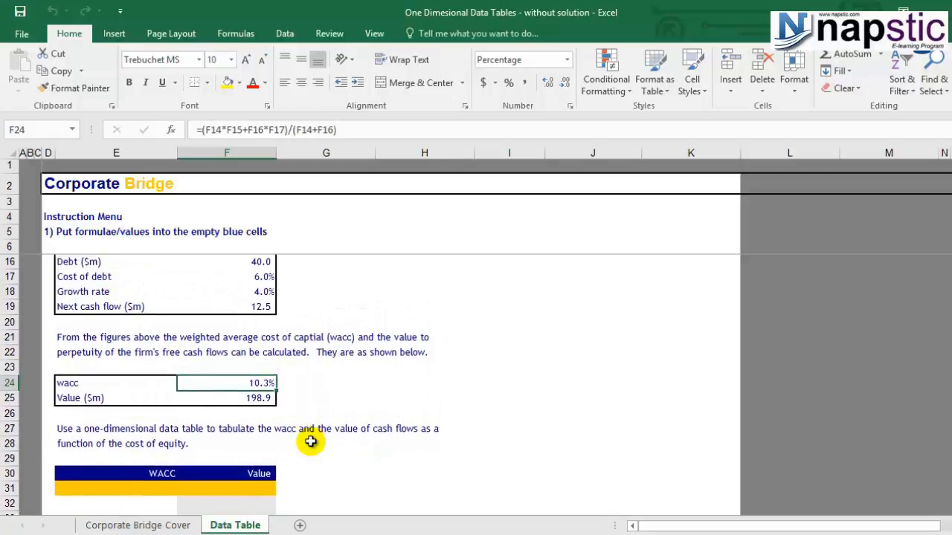
pyautogui.click(269, 399)
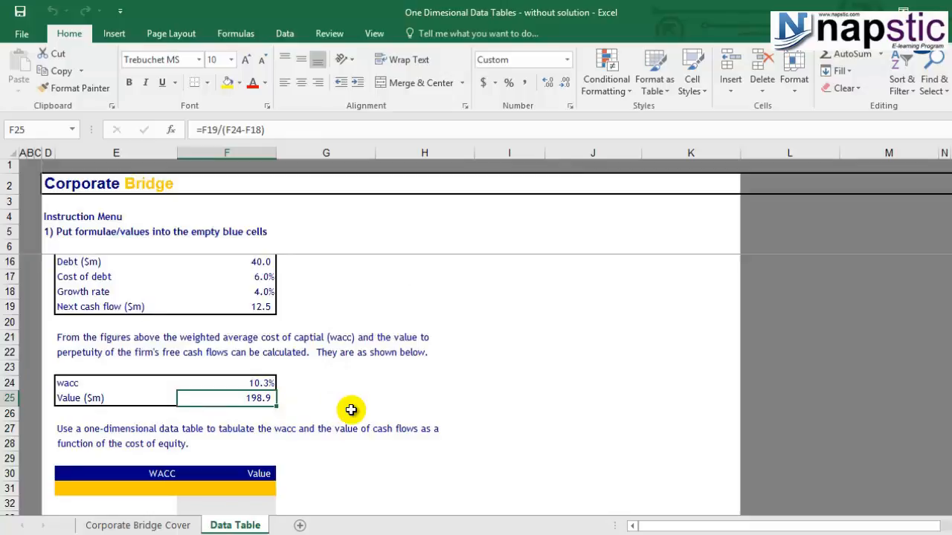
pyautogui.press('F2')
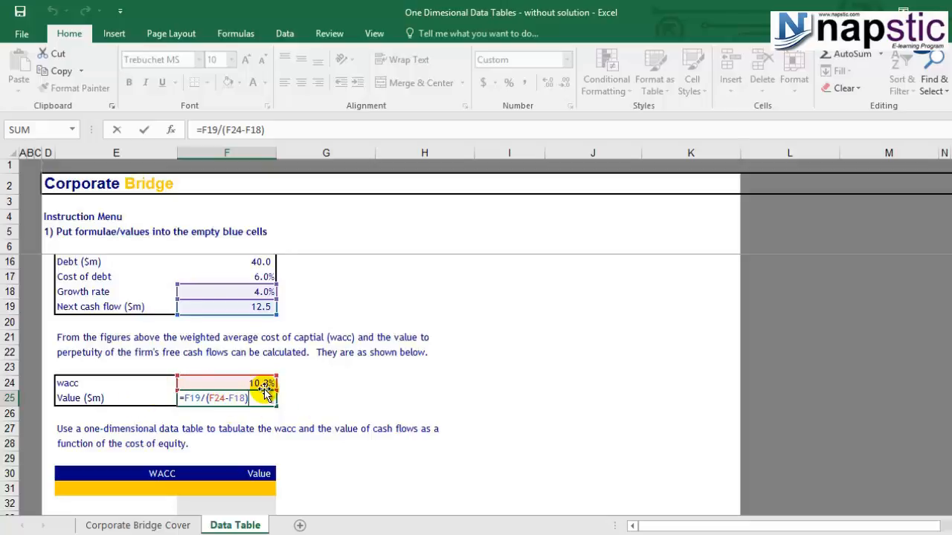
pyautogui.hotkey('ctrl', 'Return')
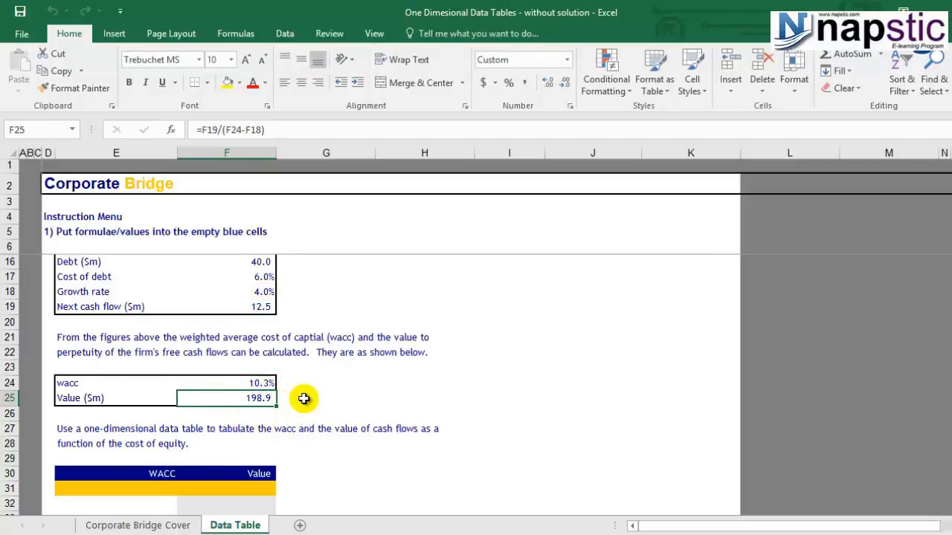
# Enter 198.9 in the cell beside the Value ($m) result as a reference.
pyautogui.click(311, 398)
pyautogui.write('198.9')
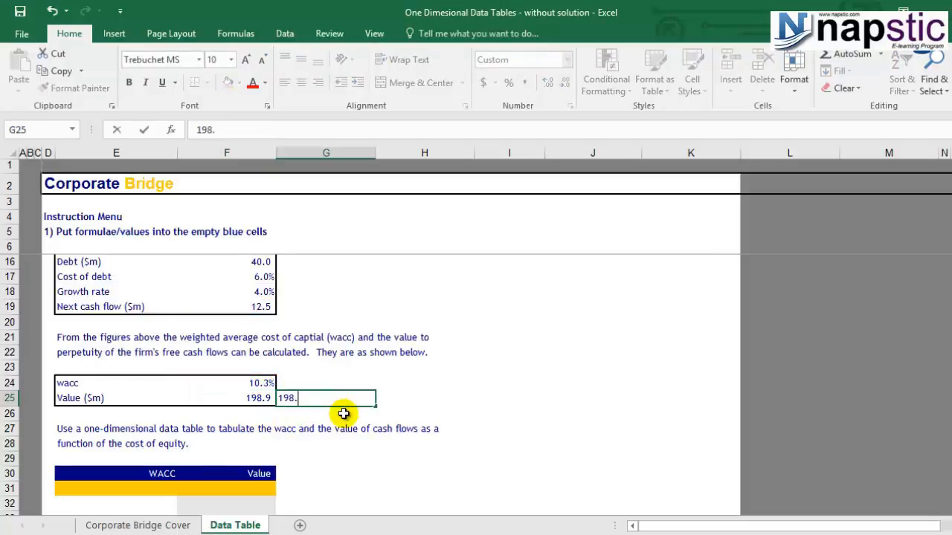
# Try replacing the wacc formula with 8% to see the value change, then undo that entry.
pyautogui.click(264, 399)
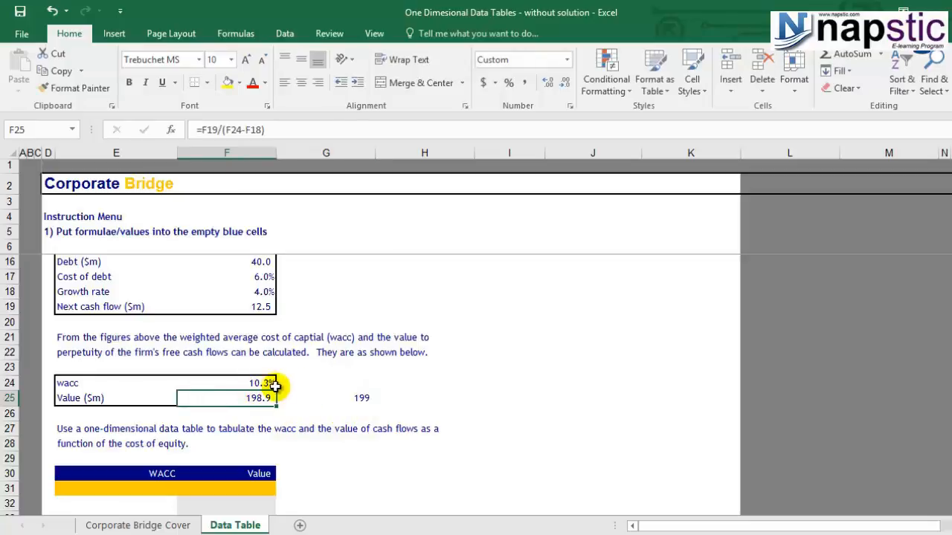
pyautogui.click(269, 383)
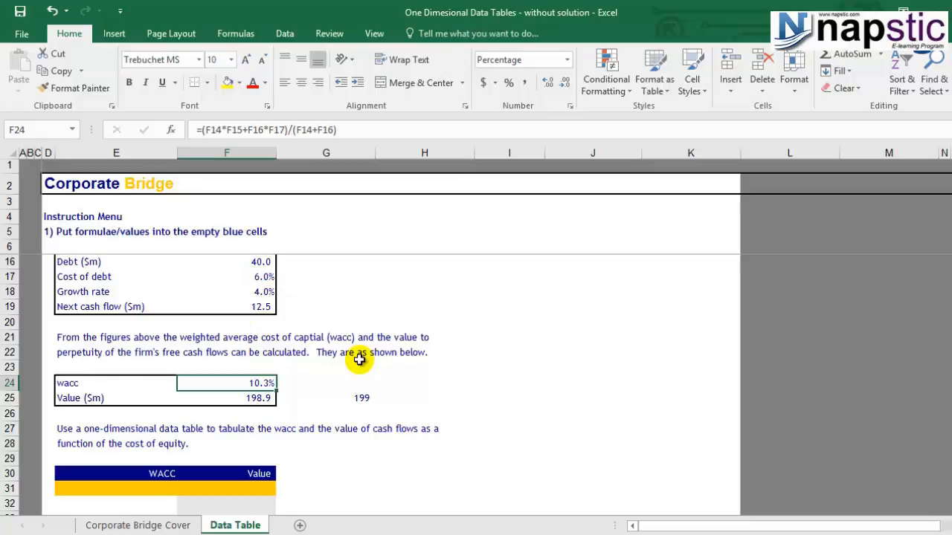
pyautogui.write('8%')
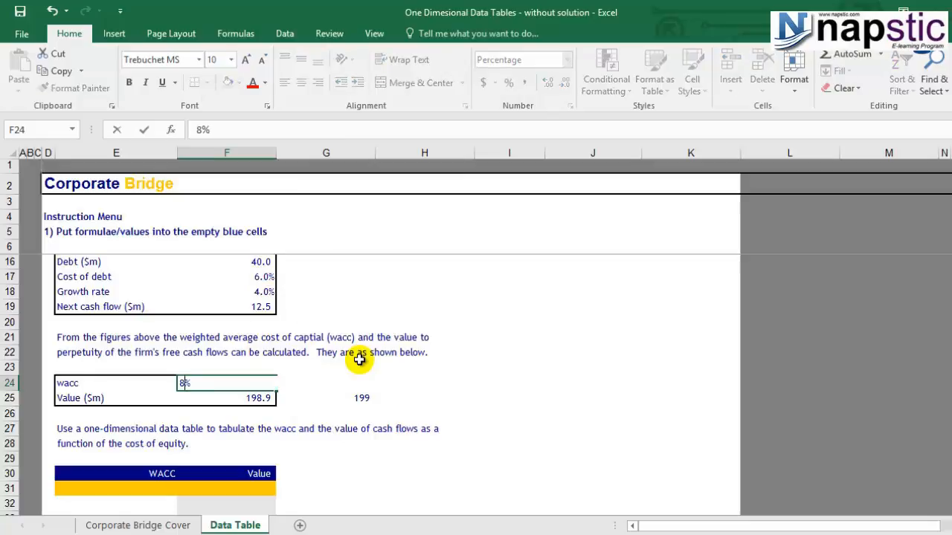
pyautogui.press('Return')
pyautogui.click(252, 413)
pyautogui.click(246, 398)
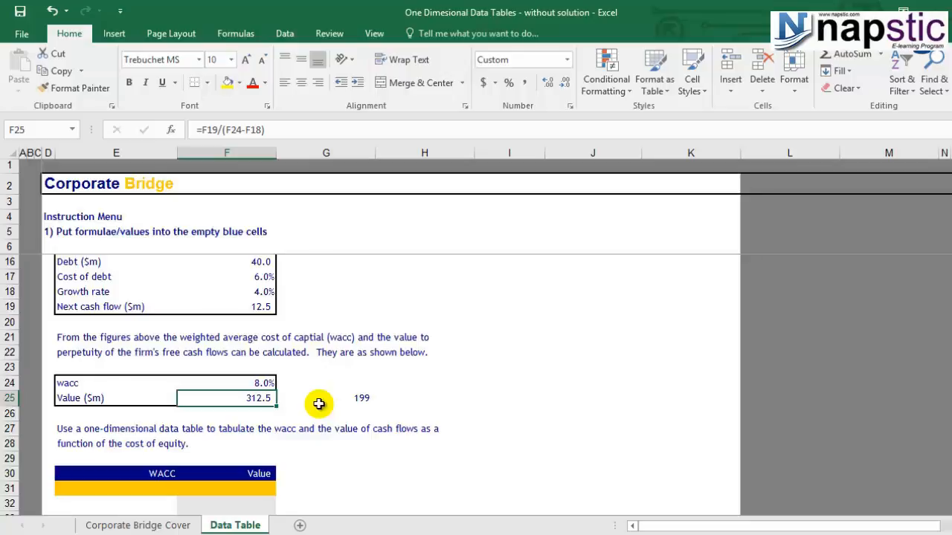
pyautogui.scroll(-2, 318, 404)
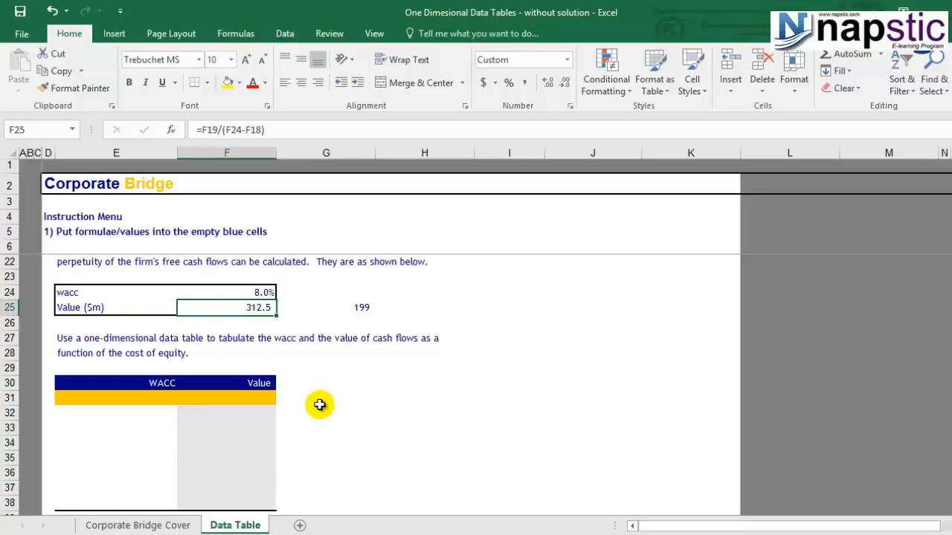
pyautogui.click(158, 399)
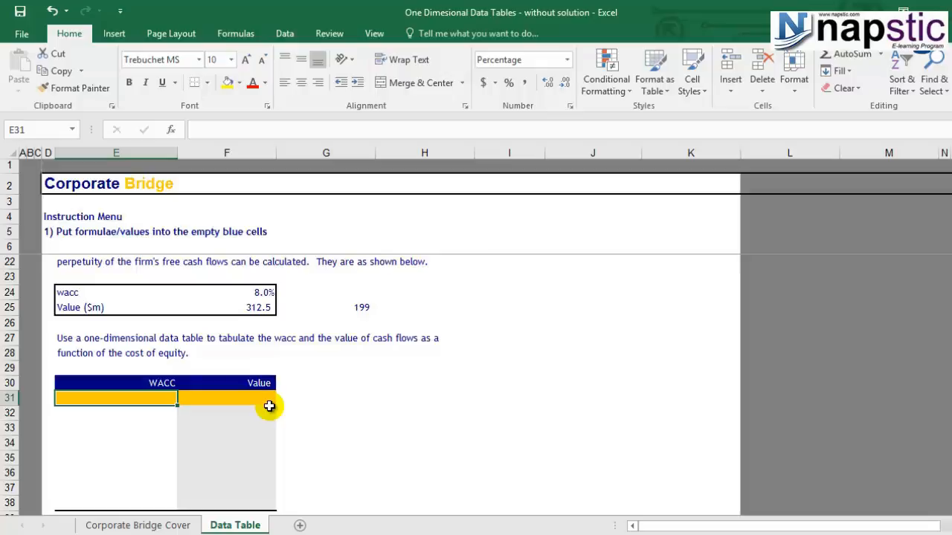
pyautogui.hotkey('ctrl', 'z')
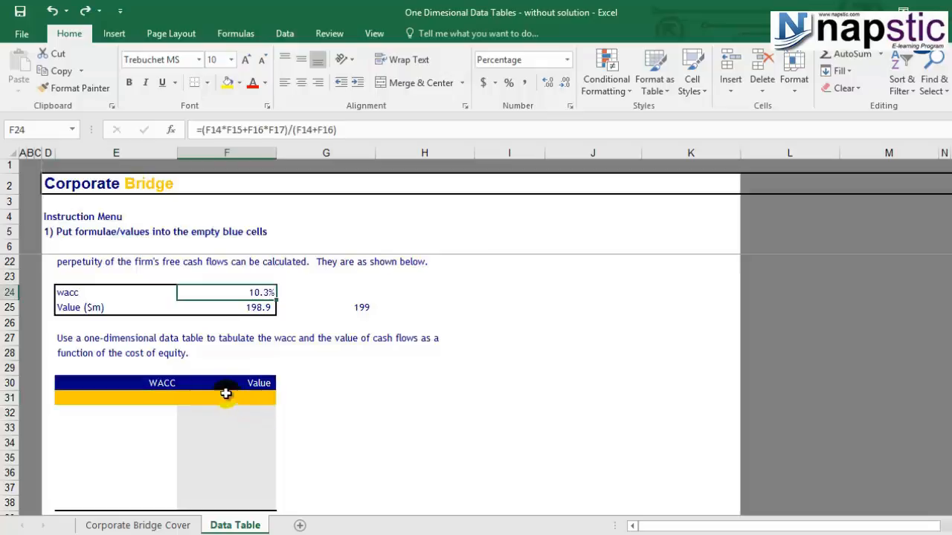
# Clear the 198.9 reference entry beside the Value ($m) cell.
pyautogui.click(335, 364)
pyautogui.click(359, 307)
pyautogui.press('Delete')
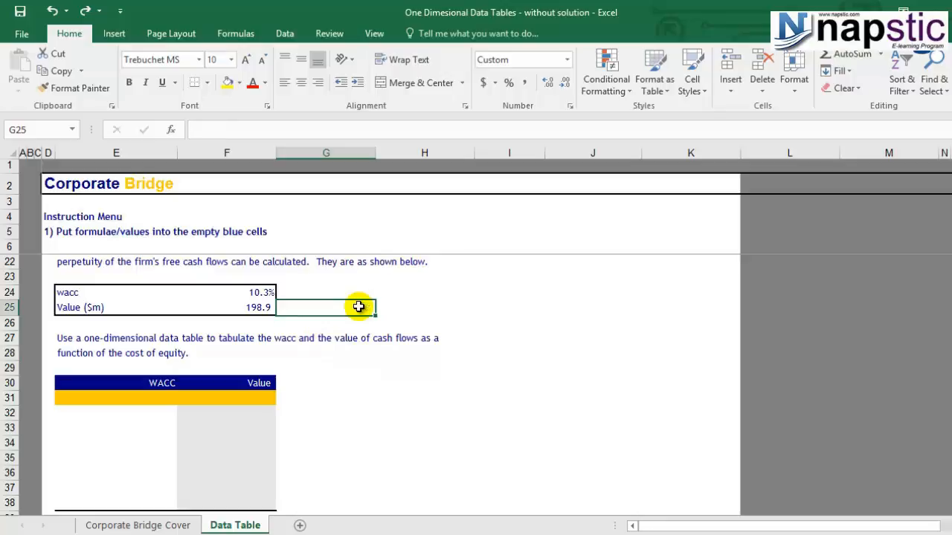
# Link the first cell under the WACC heading of the data table to the wacc cell with =F24.
pyautogui.click(183, 427)
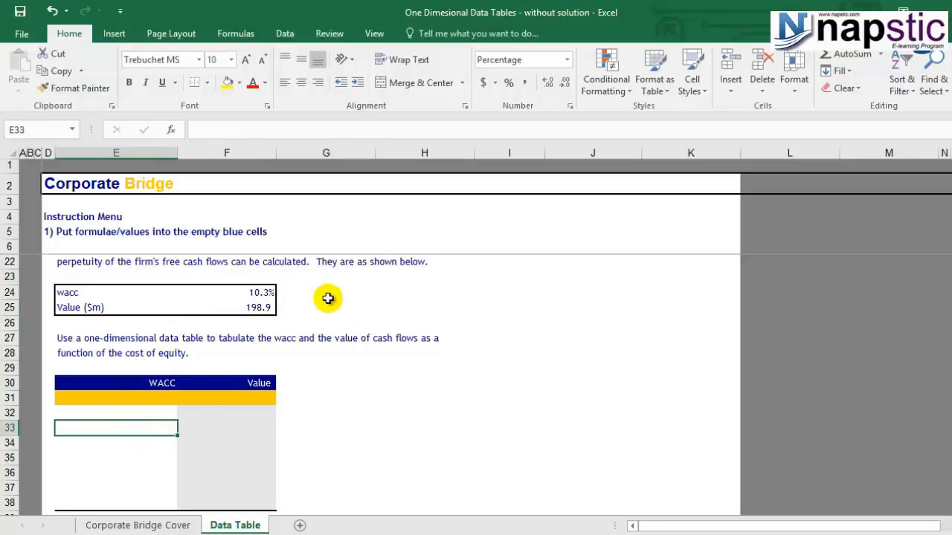
pyautogui.click(142, 398)
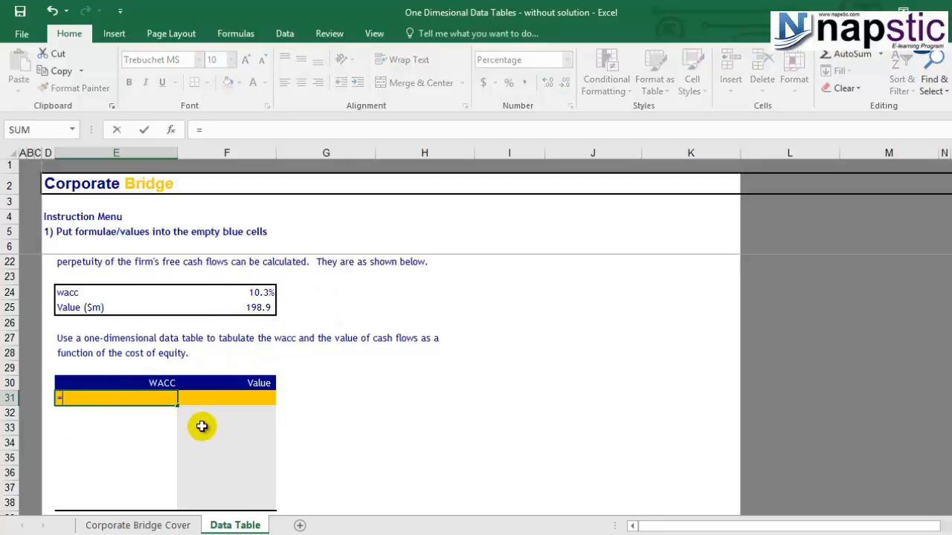
pyautogui.write('=F24')
pyautogui.press('Return')
# Link the first cell under the Value heading to the Value ($m) cell with =F25.
pyautogui.click(239, 397)
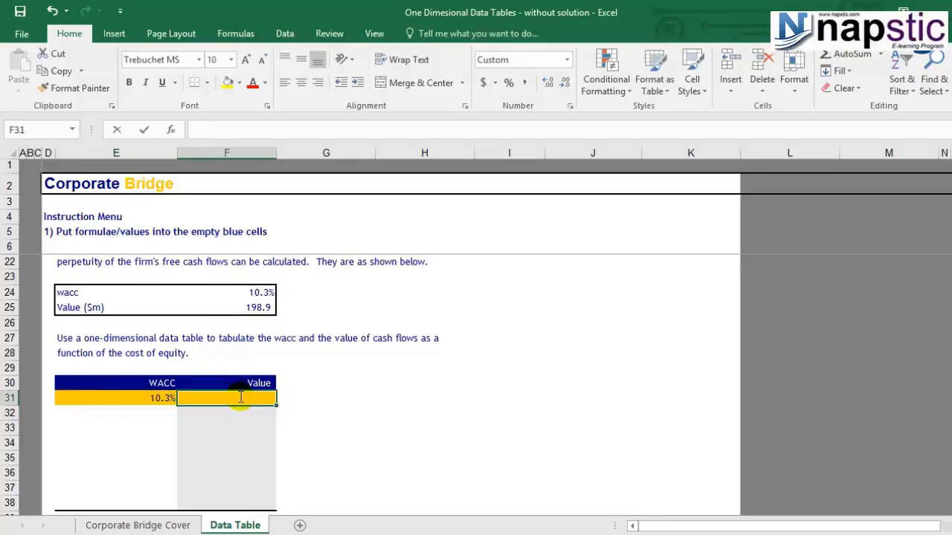
pyautogui.write('=')
pyautogui.click(255, 307)
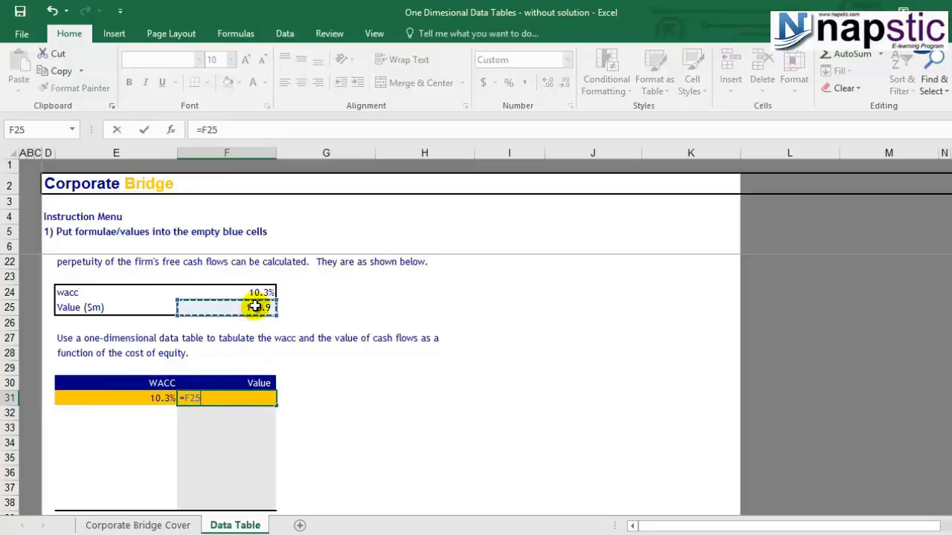
pyautogui.press('Return')
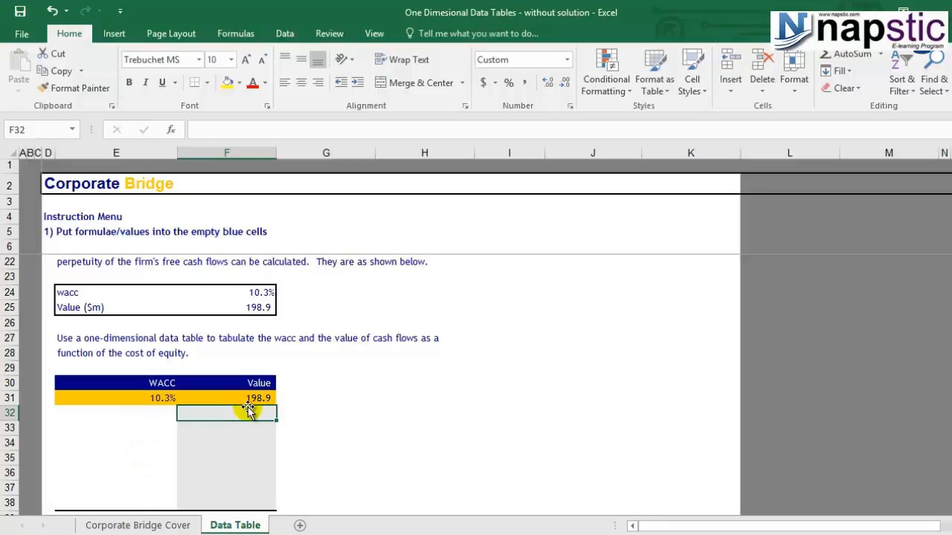
# Fill the WACC column of the data table below the first row with 8%, 9%, 10%, 11%, 12%, 13% and 14%.
pyautogui.moveTo(151, 415); pyautogui.dragTo(150, 505)
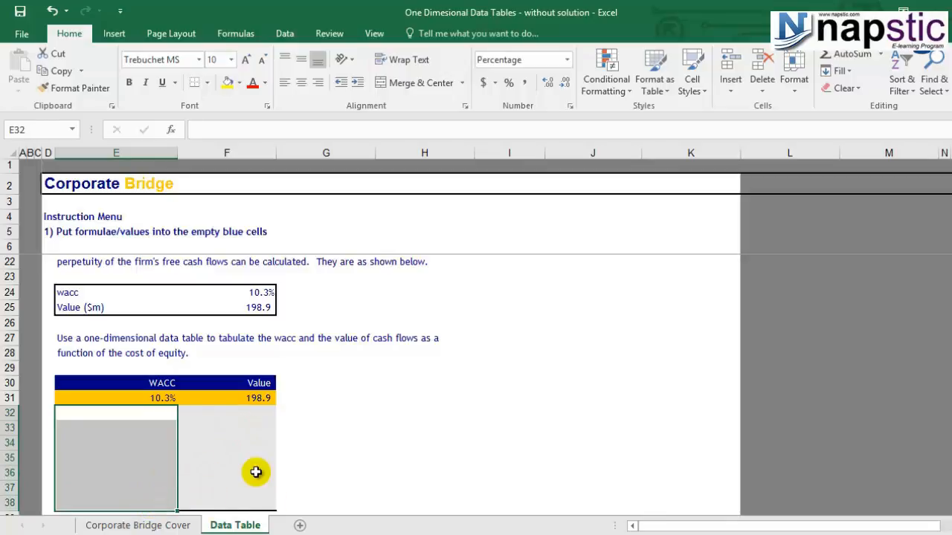
pyautogui.click(160, 415)
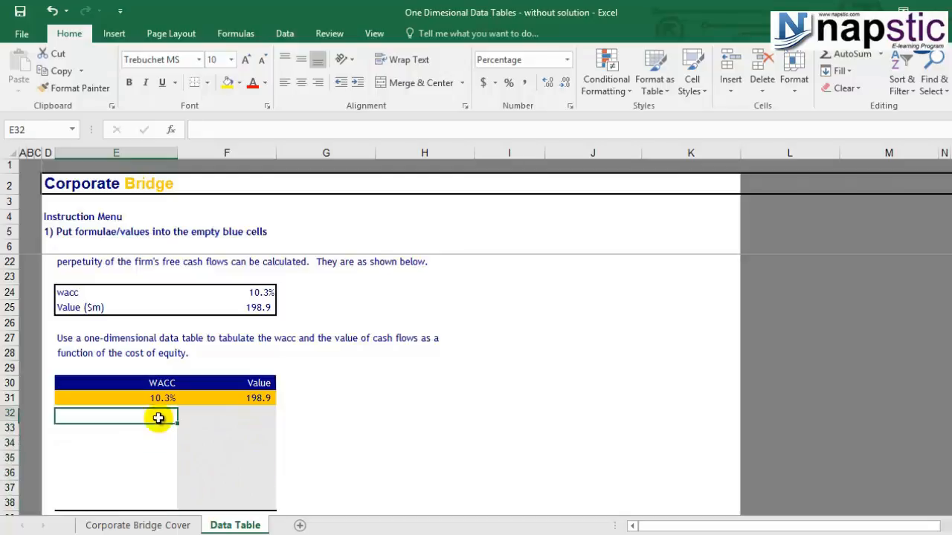
pyautogui.write('8%')
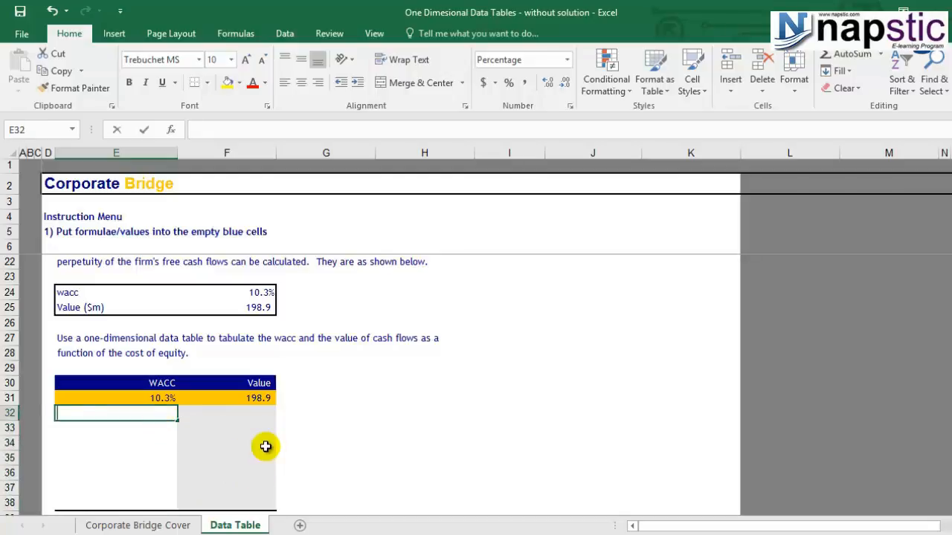
pyautogui.press('Return')
pyautogui.write('9%')
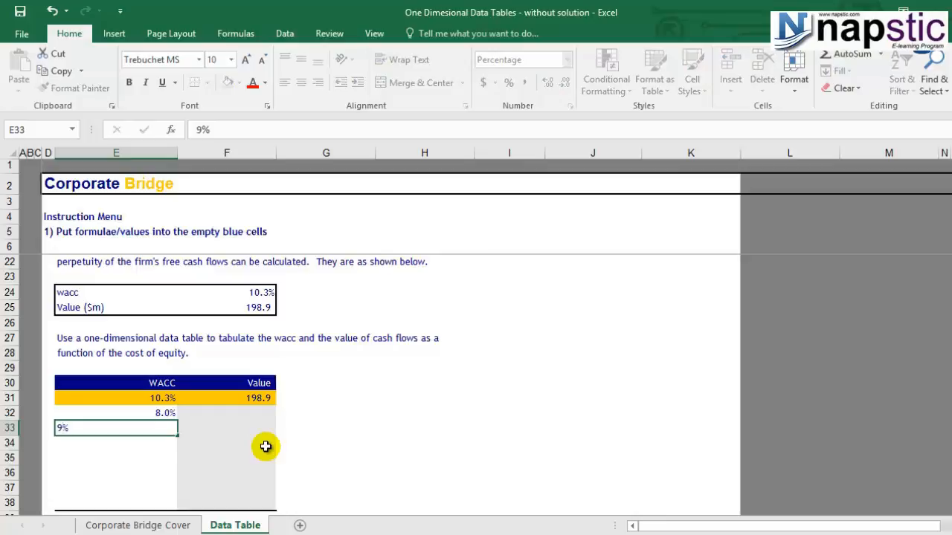
pyautogui.press('Return')
pyautogui.write('10%')
pyautogui.press('Return')
pyautogui.write('11')
pyautogui.press('Return')
pyautogui.write('12')
pyautogui.press('Return')
pyautogui.write('13')
pyautogui.press('Return')
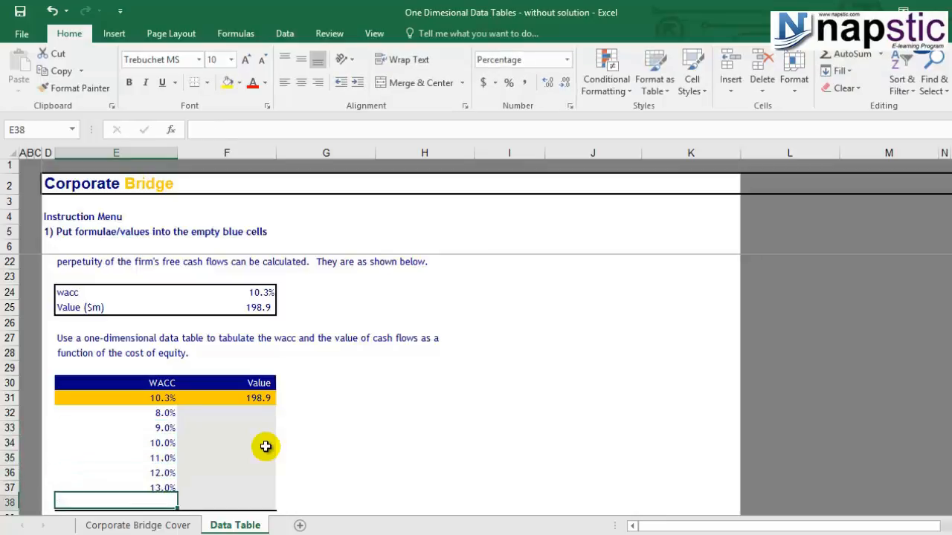
pyautogui.write('14')
pyautogui.click(266, 446)
pyautogui.click(236, 423)
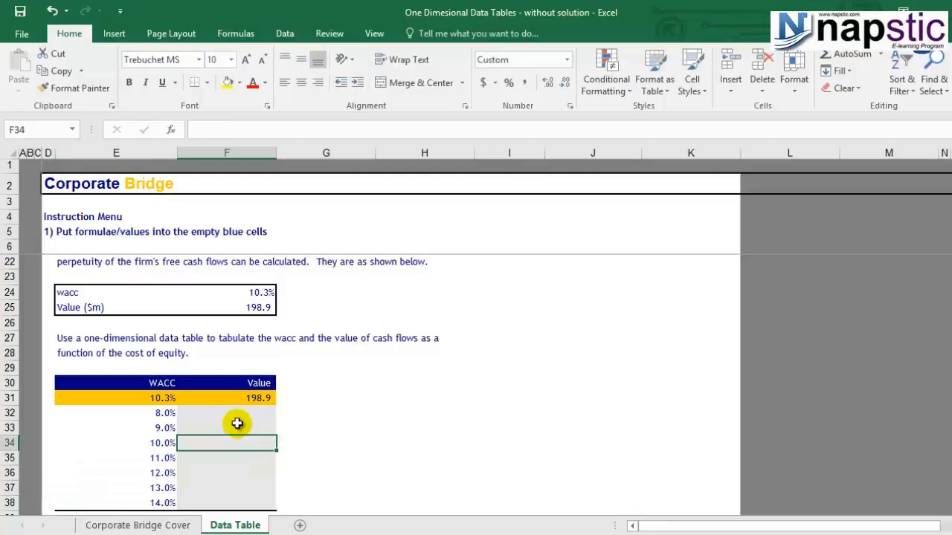
pyautogui.click(237, 416)
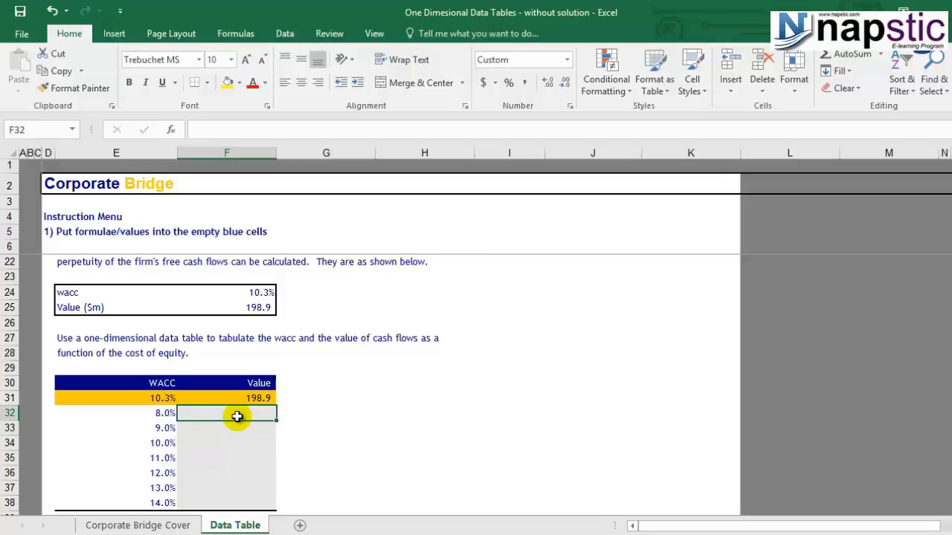
pyautogui.scroll(-1, 238, 417)
pyautogui.scroll(1, 237, 417)
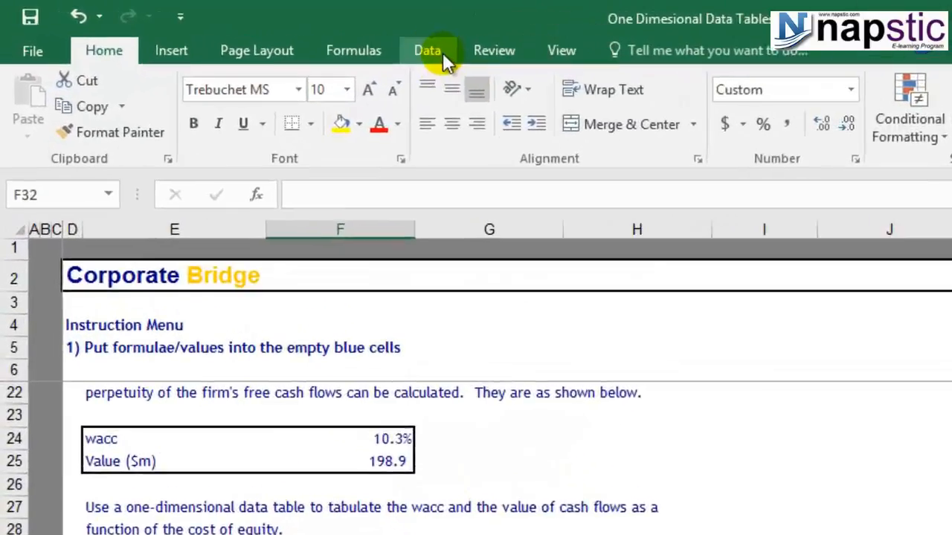
pyautogui.click(443, 53)
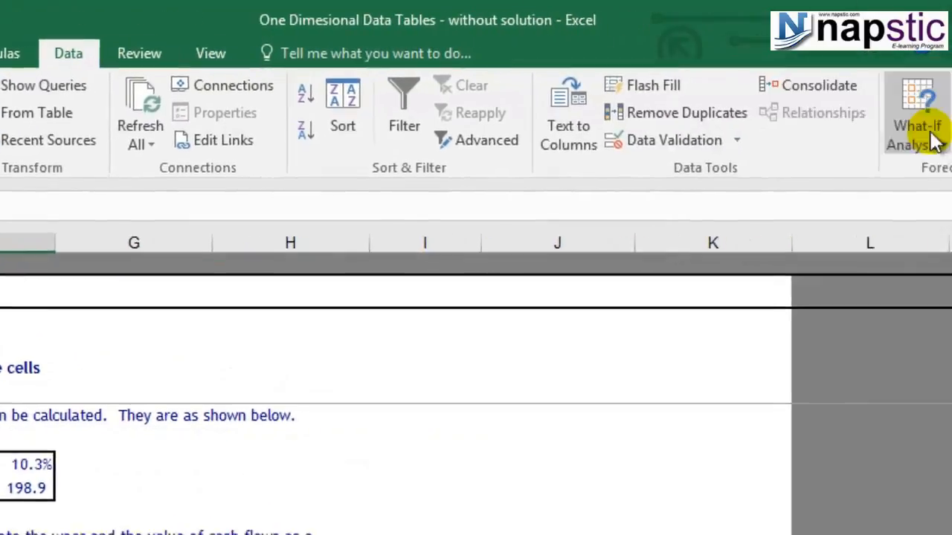
pyautogui.click(930, 138)
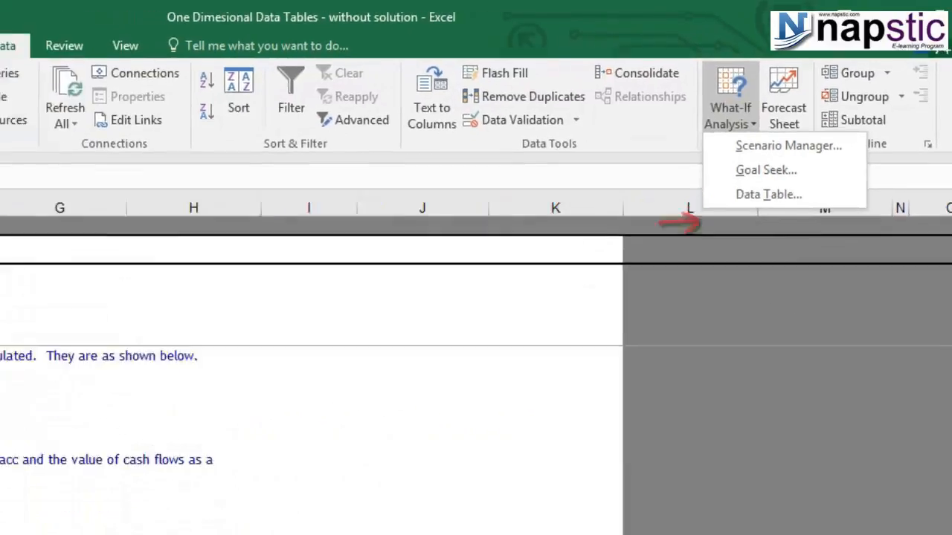
pyautogui.click(291, 530)
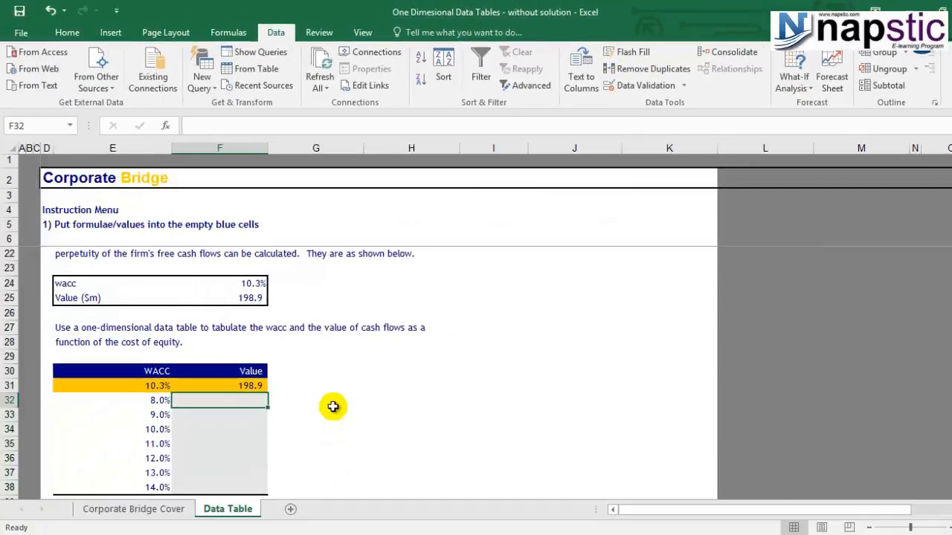
pyautogui.scroll(-1, 333, 407)
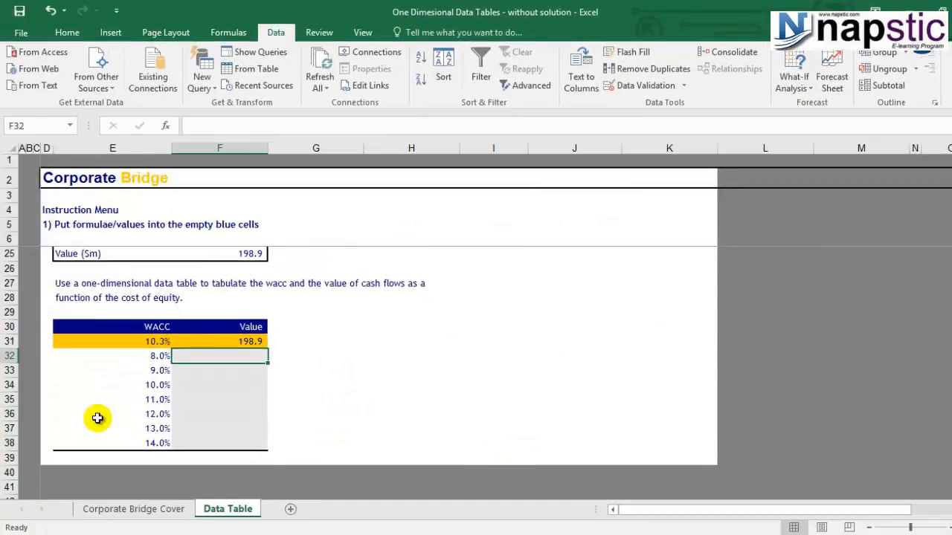
# Create a one-variable data table over the WACC and Value range, using $F$24 as the column input cell.
pyautogui.moveTo(96, 341); pyautogui.dragTo(233, 444)
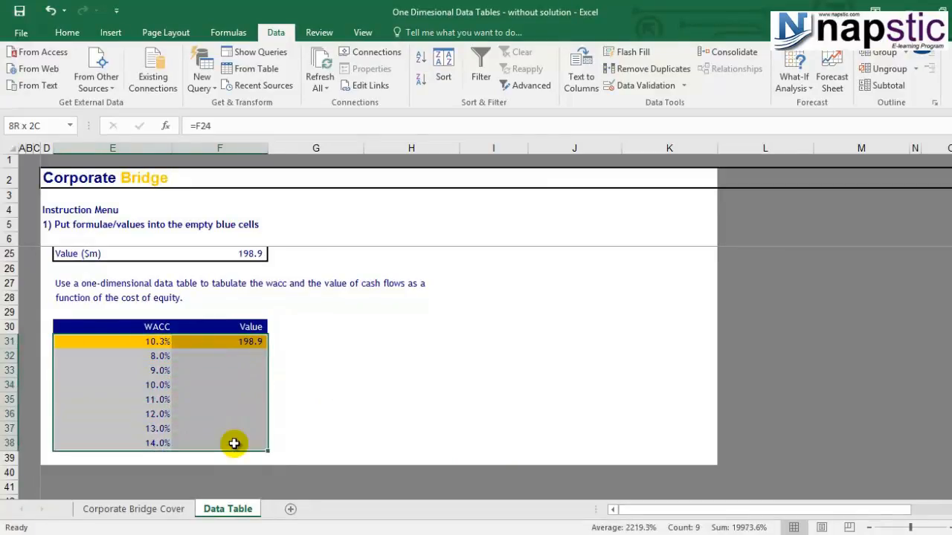
pyautogui.click(793, 86)
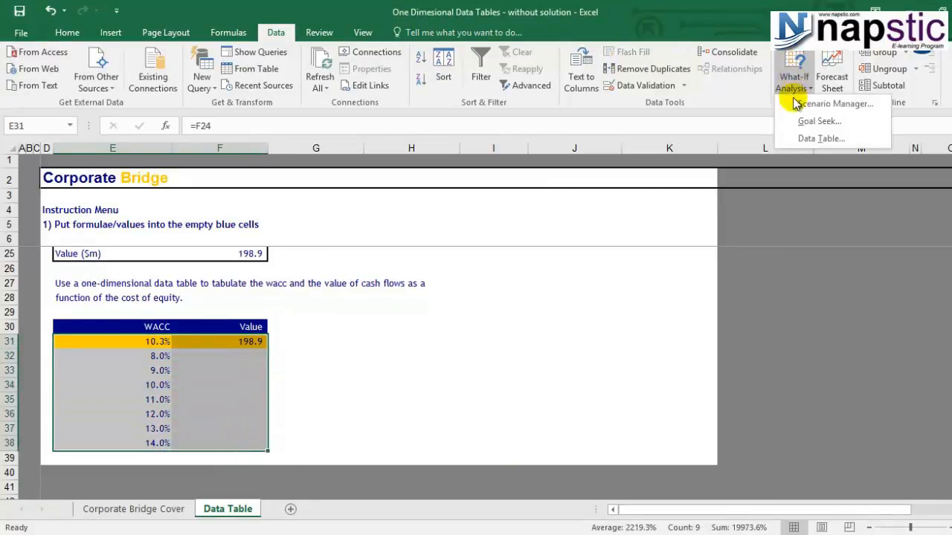
pyautogui.click(814, 137)
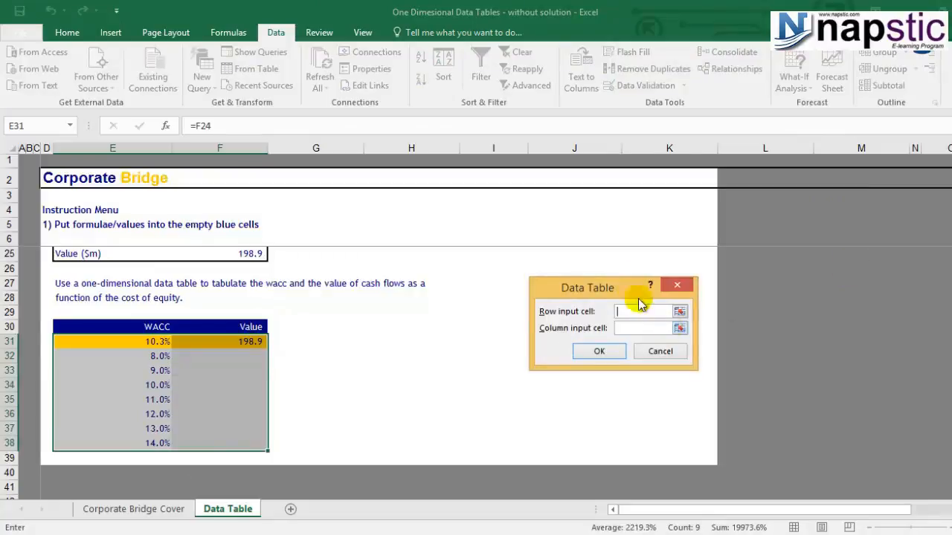
pyautogui.moveTo(619, 289); pyautogui.dragTo(583, 238)
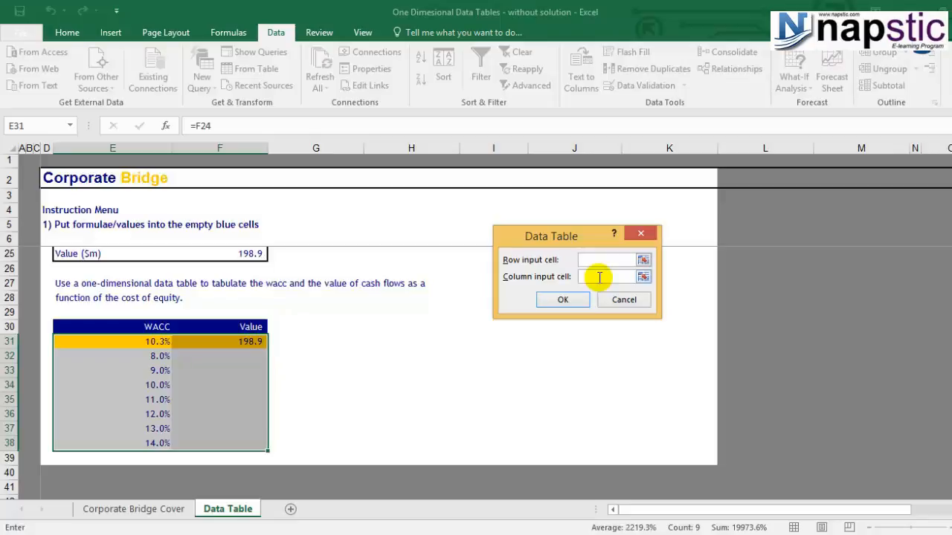
pyautogui.click(605, 275)
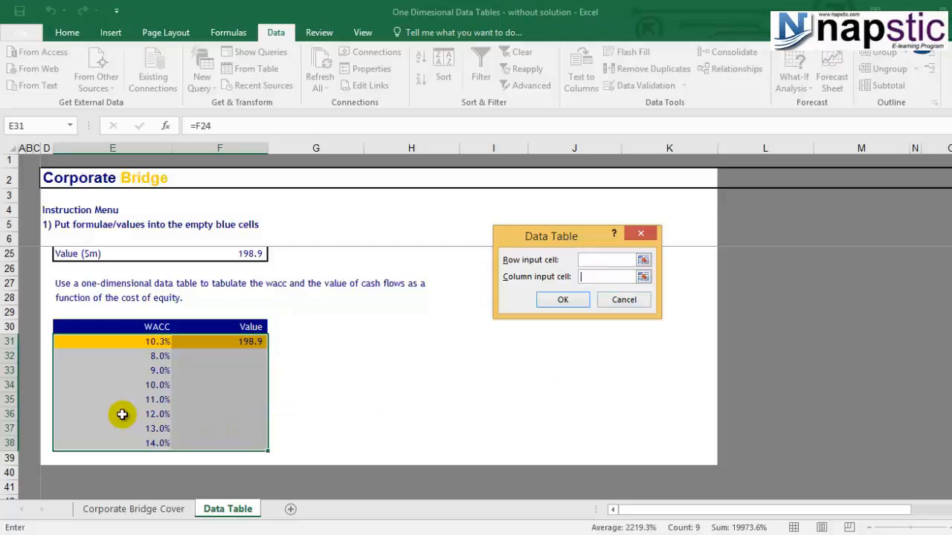
pyautogui.click(141, 341)
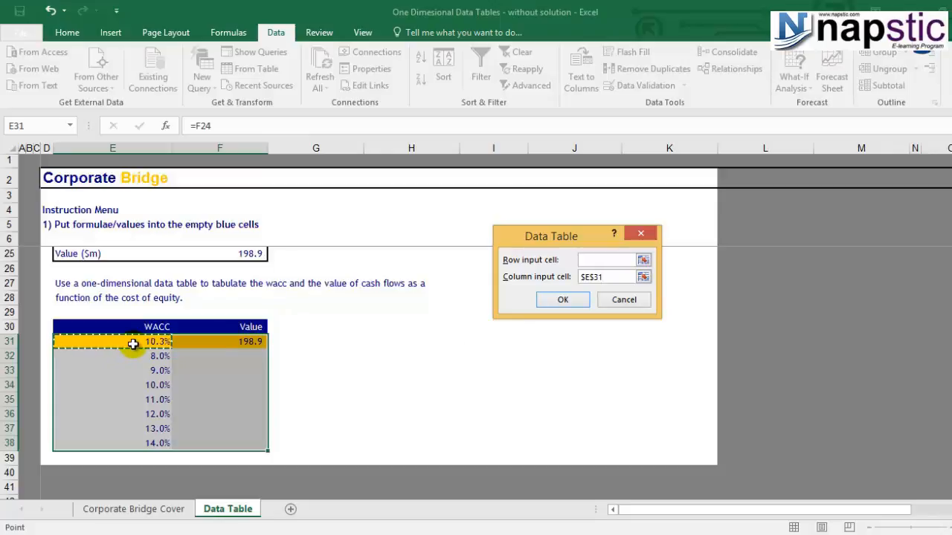
pyautogui.moveTo(951, 371); pyautogui.dragTo(951, 350)
pyautogui.click(248, 312)
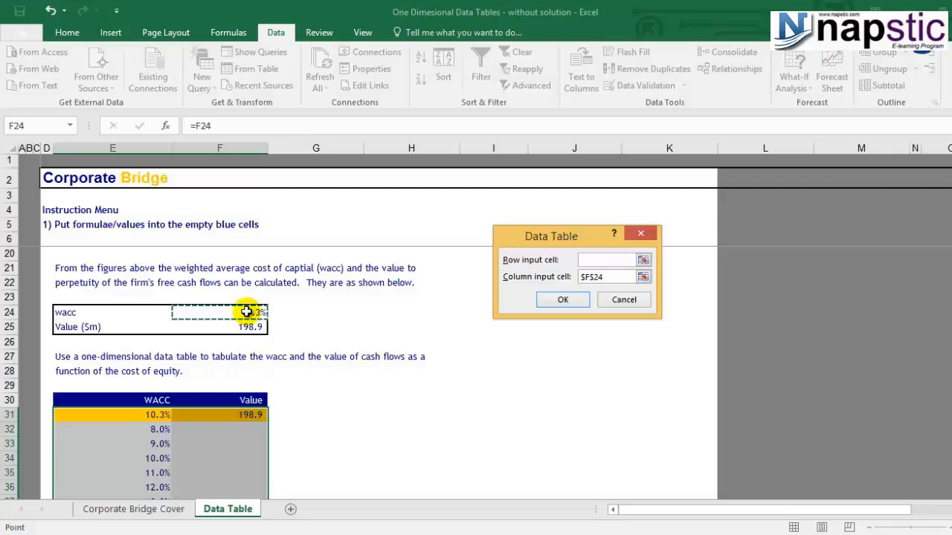
pyautogui.click(562, 301)
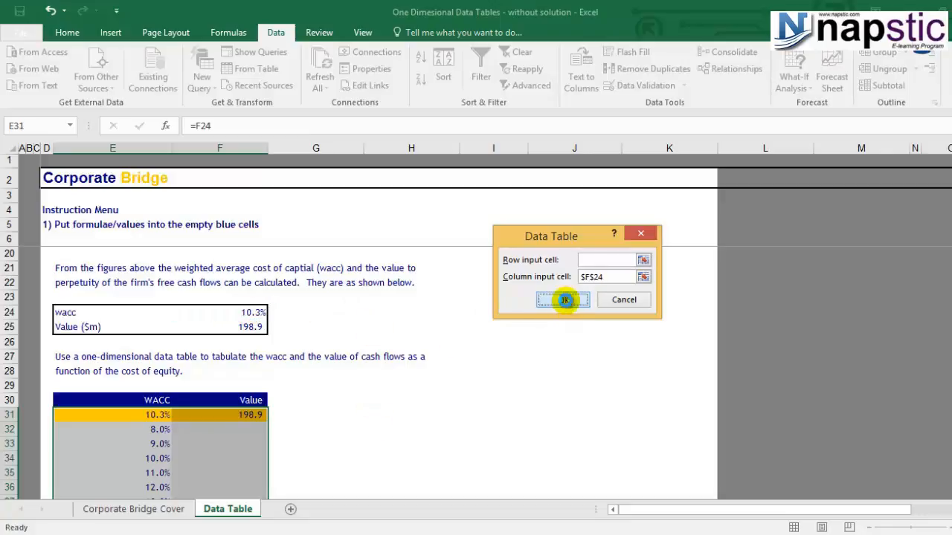
# Inspect the data table's value cells and their TABLE formulas alongside the WACC inputs.
pyautogui.scroll(-1, 383, 384)
pyautogui.scroll(-2, 384, 385)
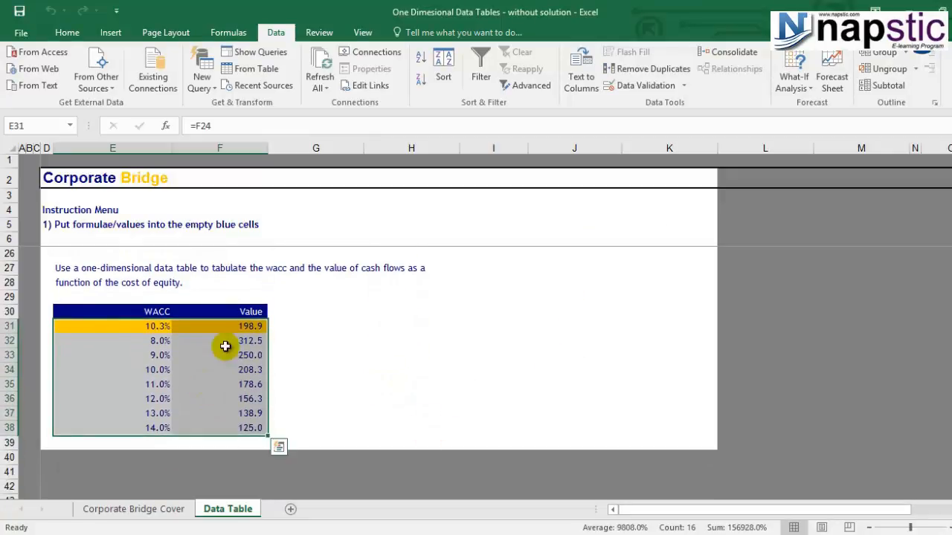
pyautogui.click(218, 384)
pyautogui.moveTo(215, 342); pyautogui.dragTo(227, 422)
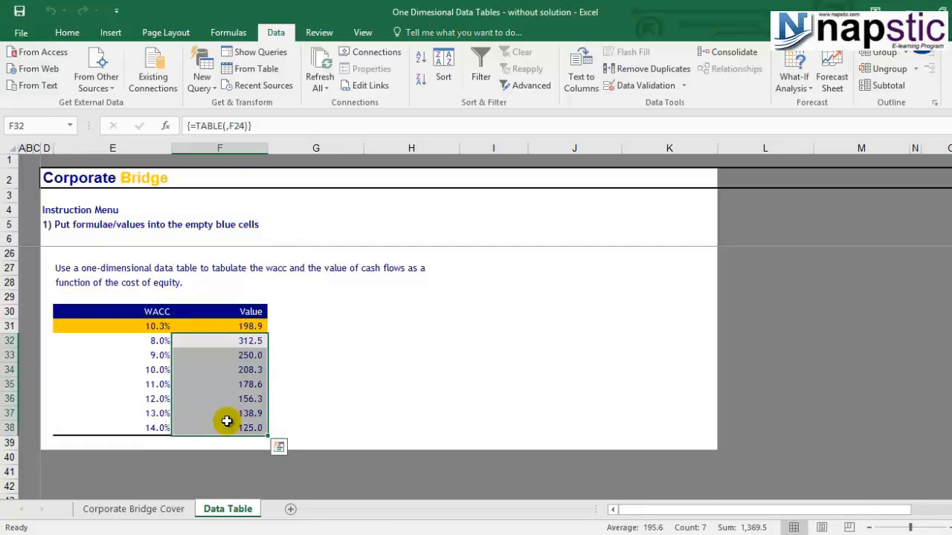
pyautogui.click(135, 369)
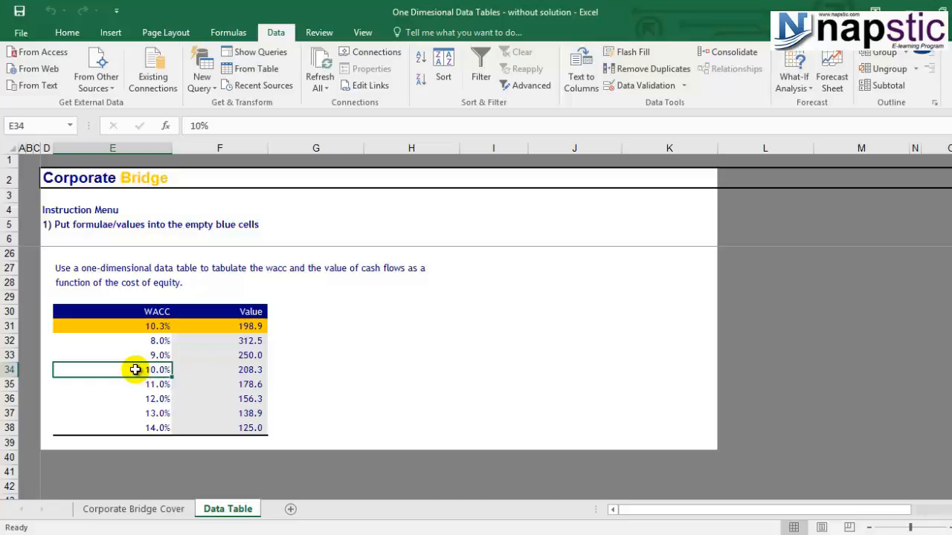
pyautogui.click(226, 374)
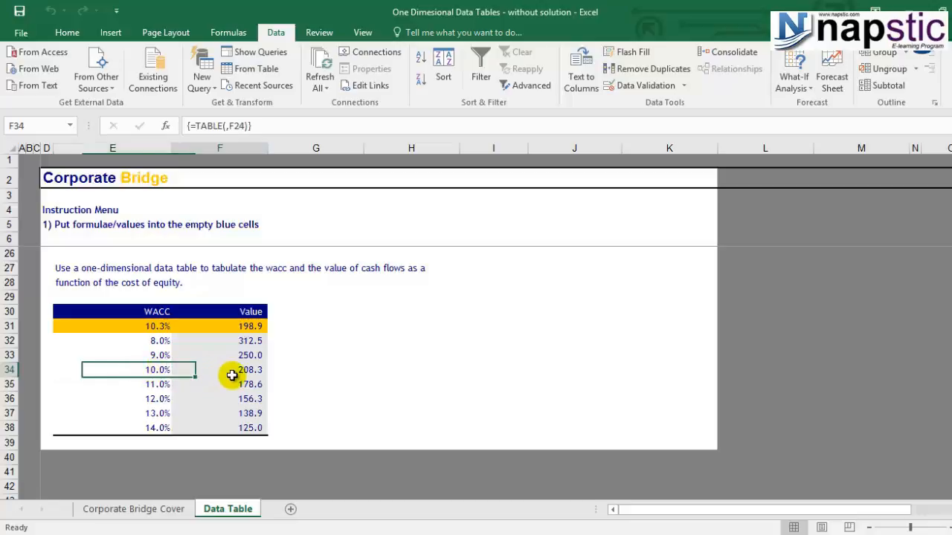
pyautogui.click(150, 401)
pyautogui.click(241, 398)
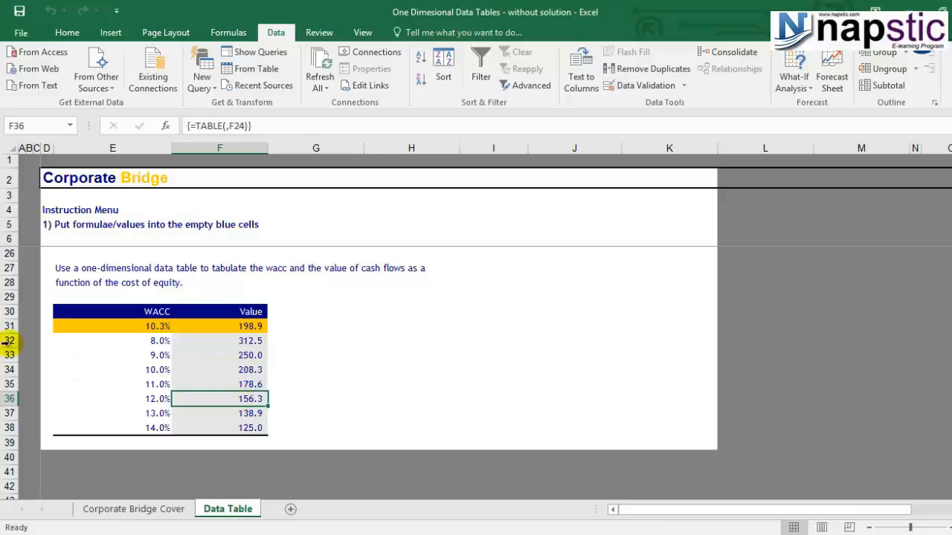
# Change the 10.0% WACC entry in the data table to 10.3%.
pyautogui.click(143, 369)
pyautogui.write('10%')
pyautogui.write('.3')
pyautogui.press('Return')
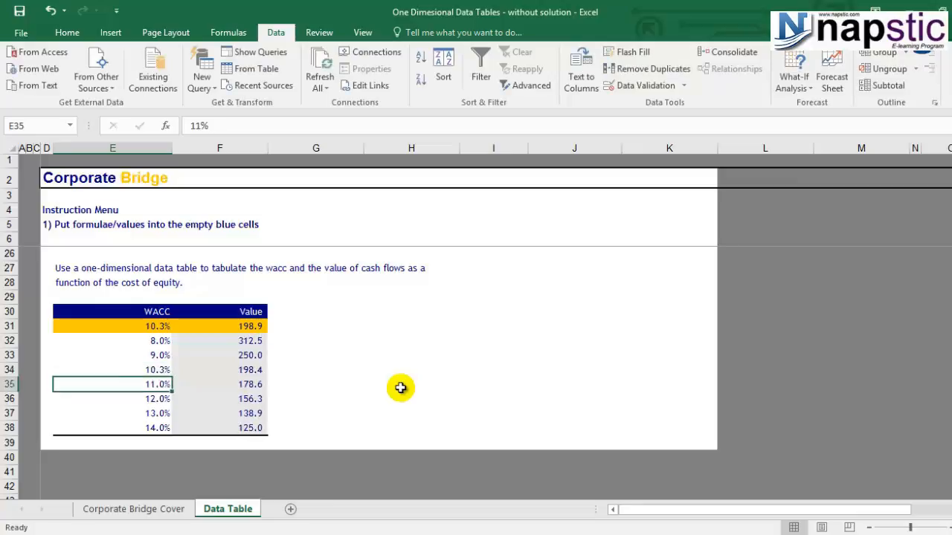
# Compare the 10.3% row's value with the table's base Value cell and review the input figures above.
pyautogui.click(226, 366)
pyautogui.click(229, 326)
pyautogui.click(240, 369)
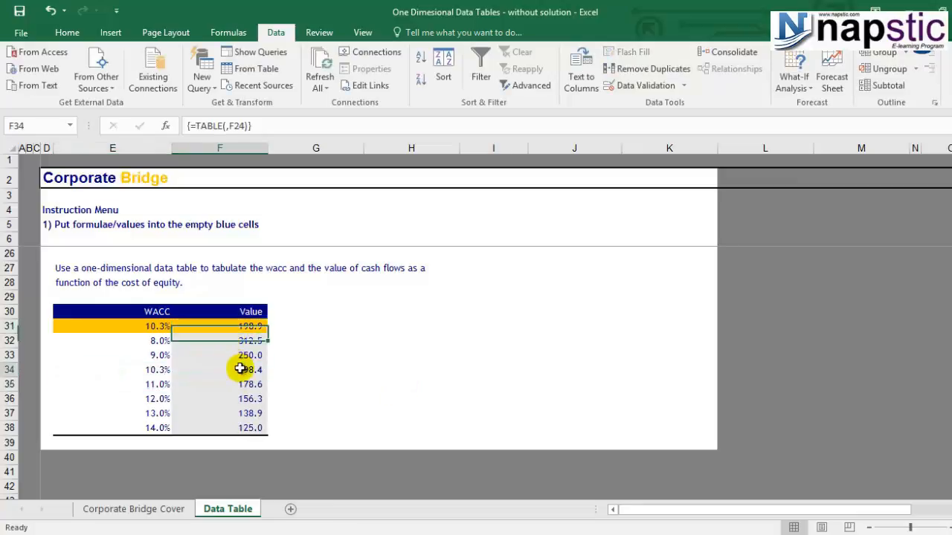
pyautogui.click(163, 326)
pyautogui.click(154, 369)
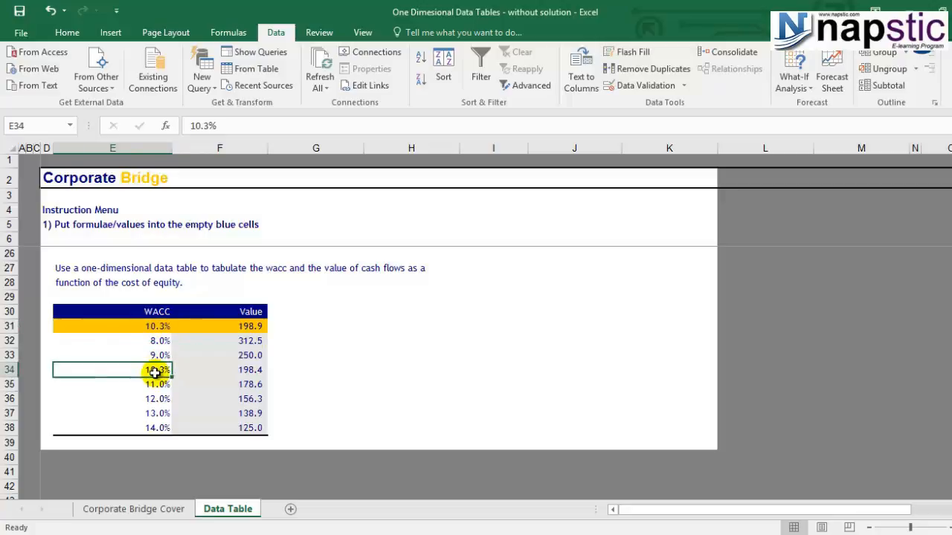
pyautogui.click(251, 376)
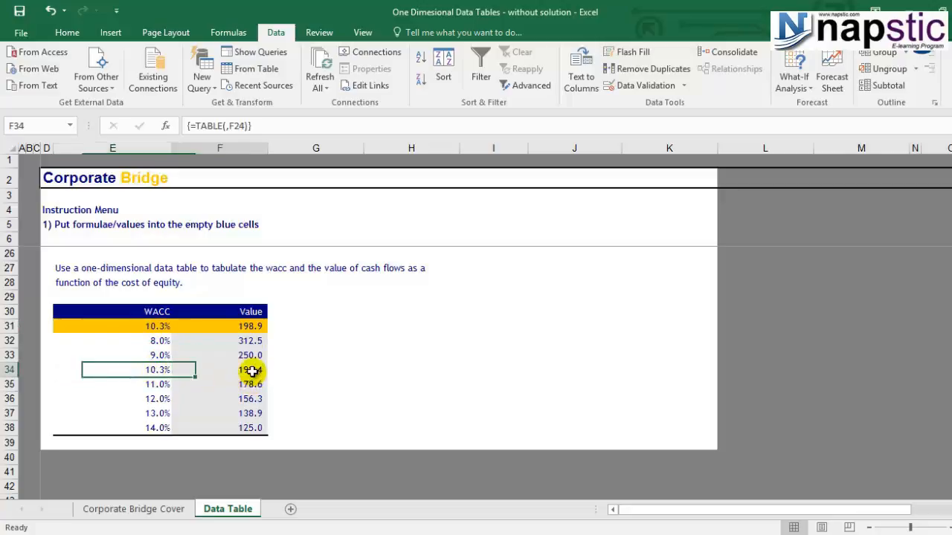
pyautogui.click(258, 331)
pyautogui.click(264, 368)
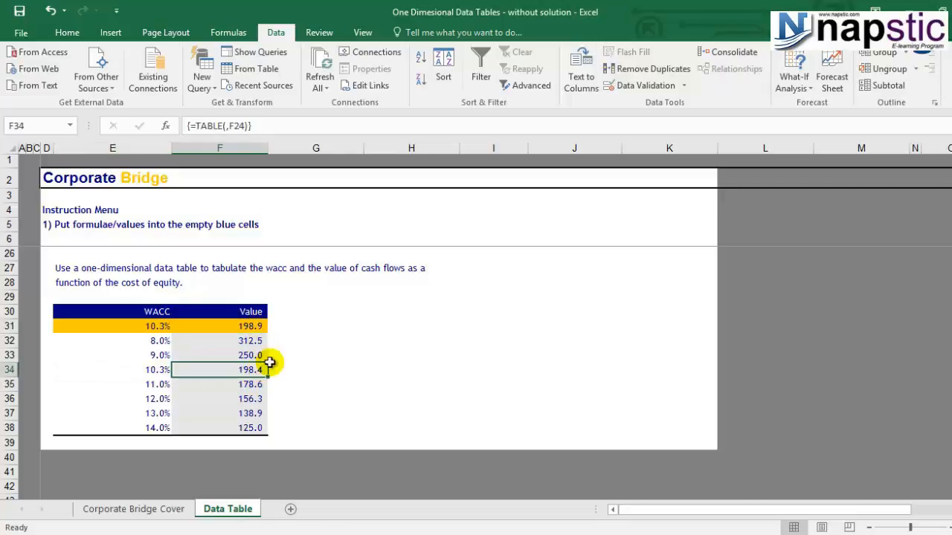
pyautogui.scroll(5, 382, 333)
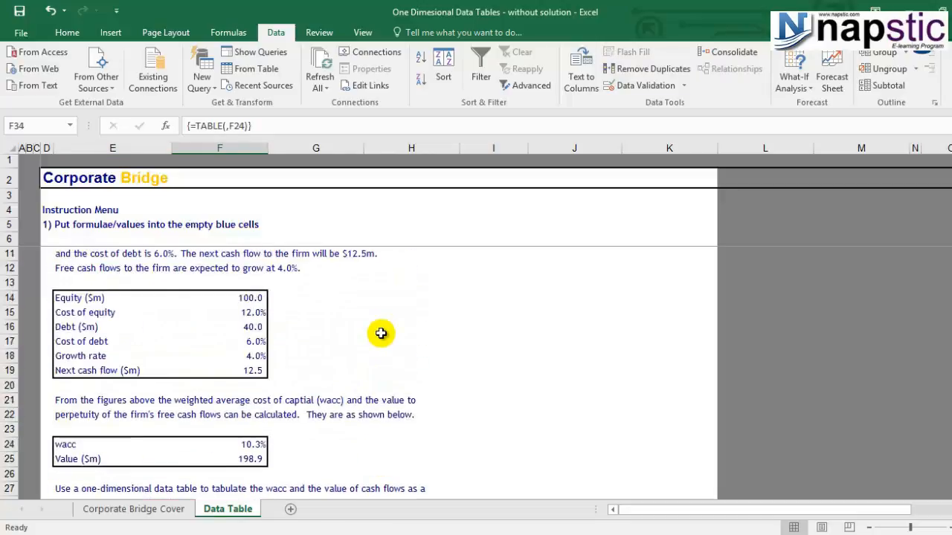
pyautogui.scroll(1, 381, 333)
pyautogui.scroll(-5, 382, 333)
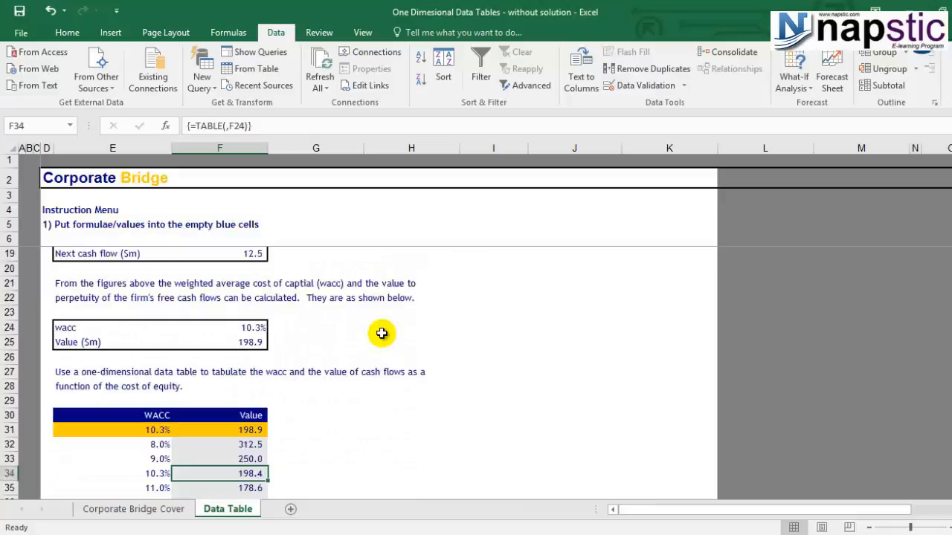